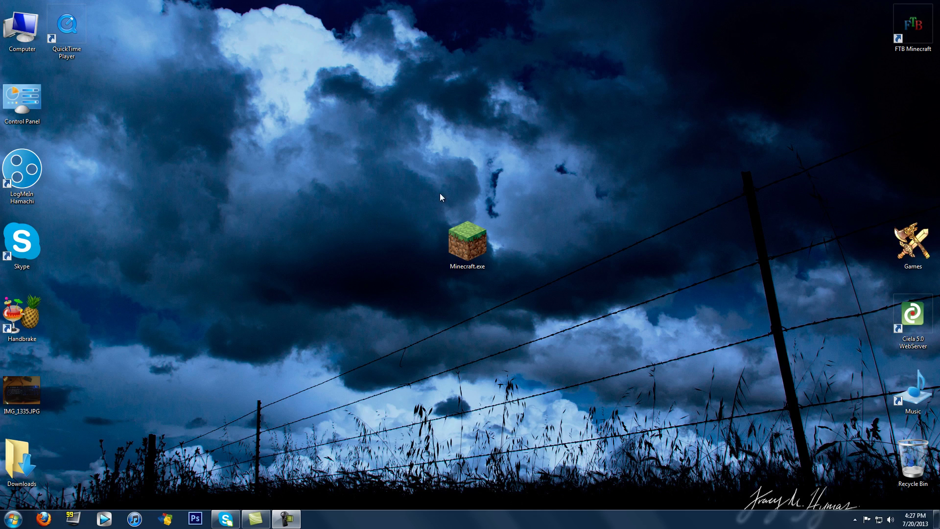
Start the Minecraft launcher from the desktop and reposition its window
double_click(466, 248)
click(497, 268)
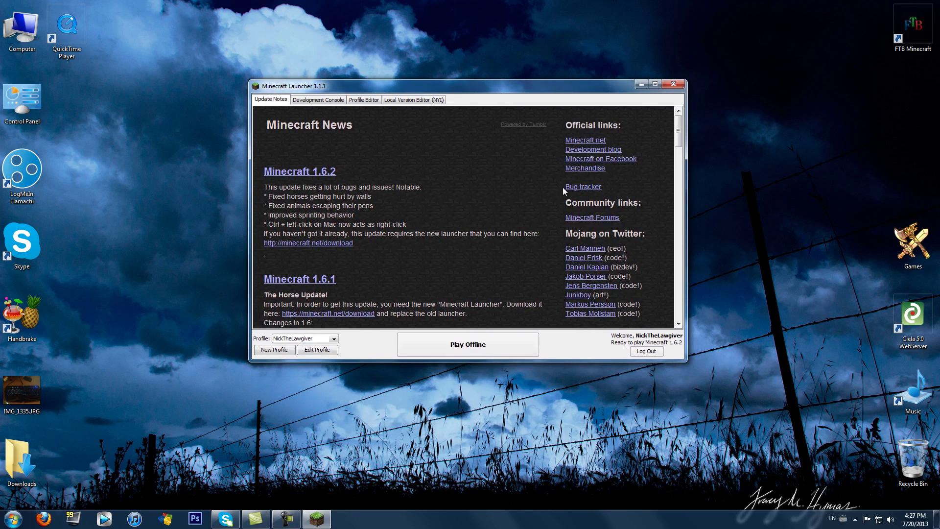
drag(529, 74, 522, 92)
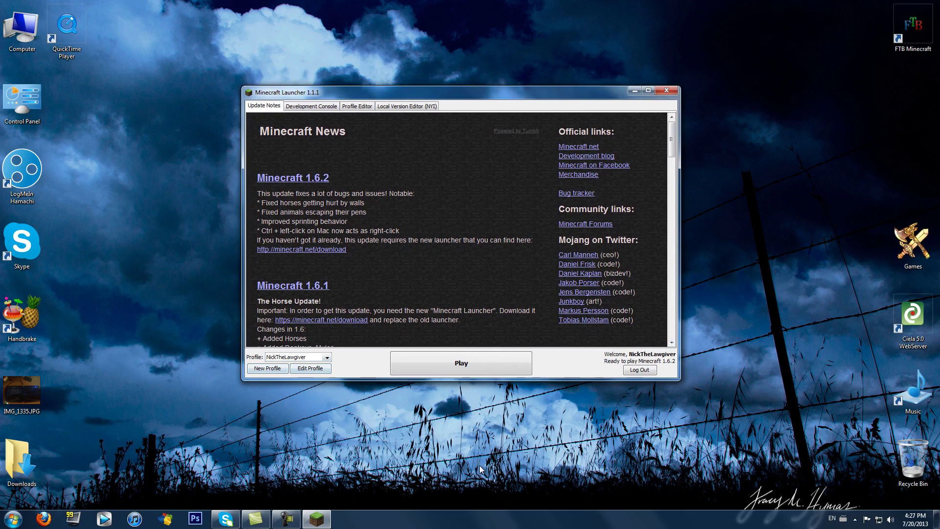
Look through the launcher's development console, profile list, local game versions and update notes
click(312, 106)
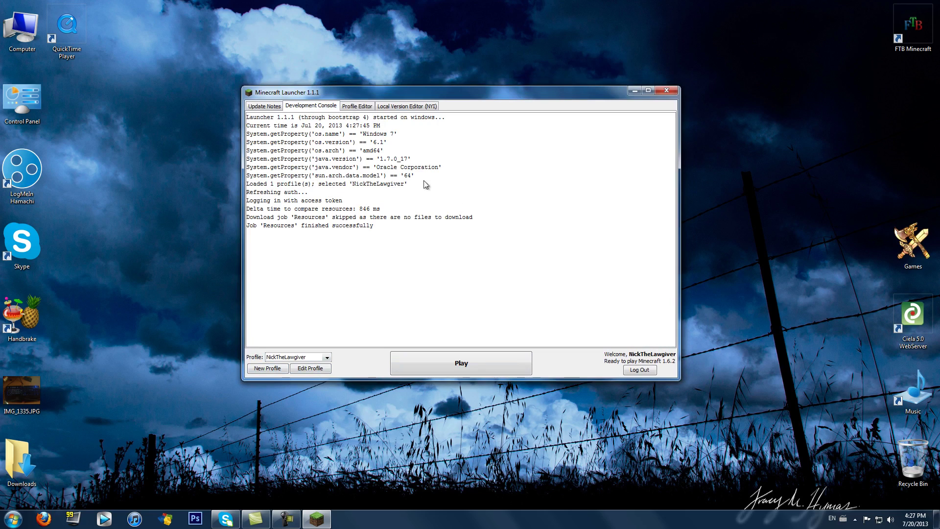
click(367, 112)
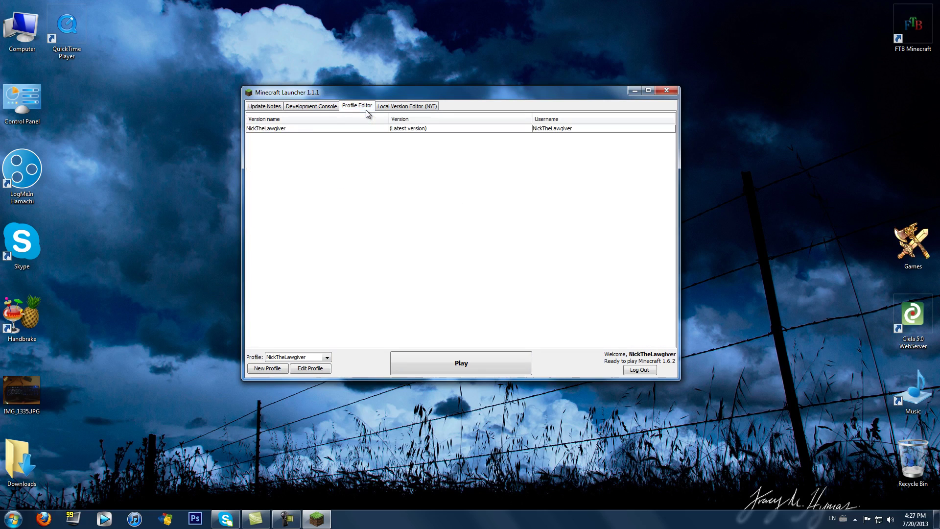
click(298, 129)
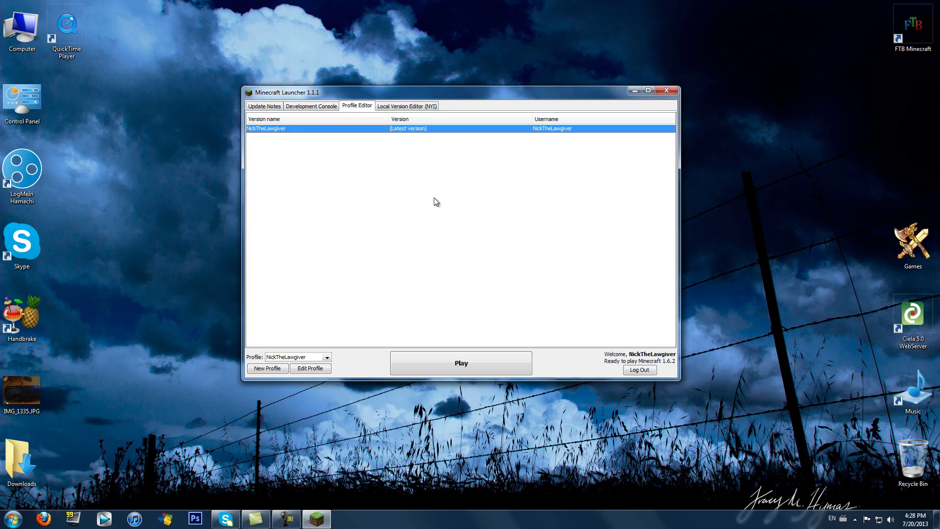
click(413, 107)
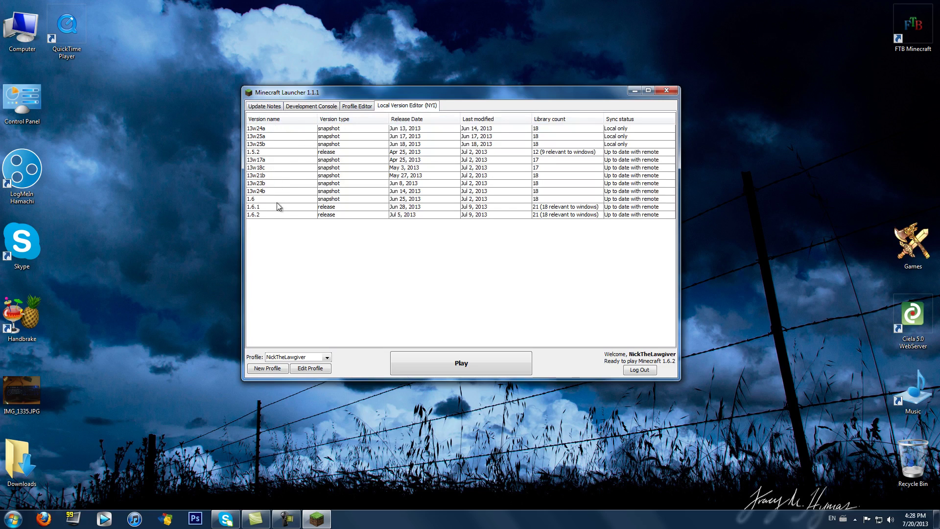
click(272, 108)
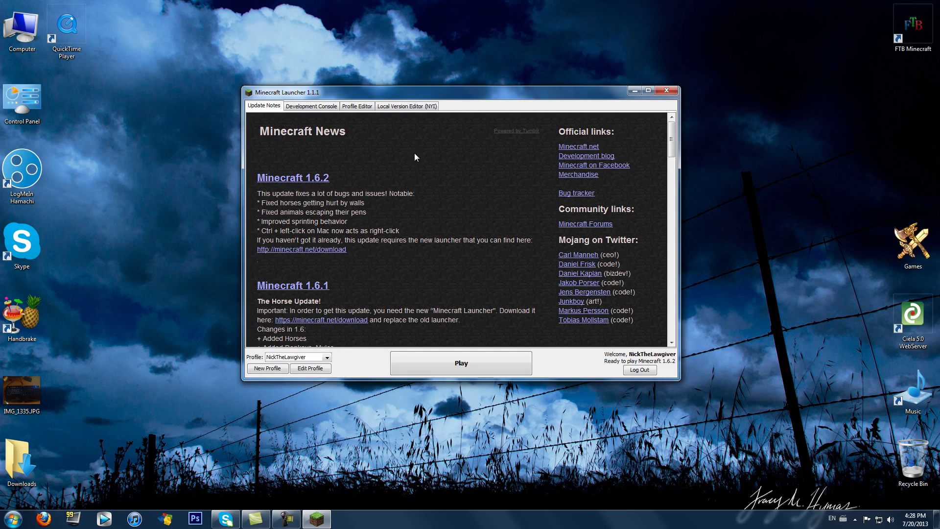
scroll(515, 239, down, 15)
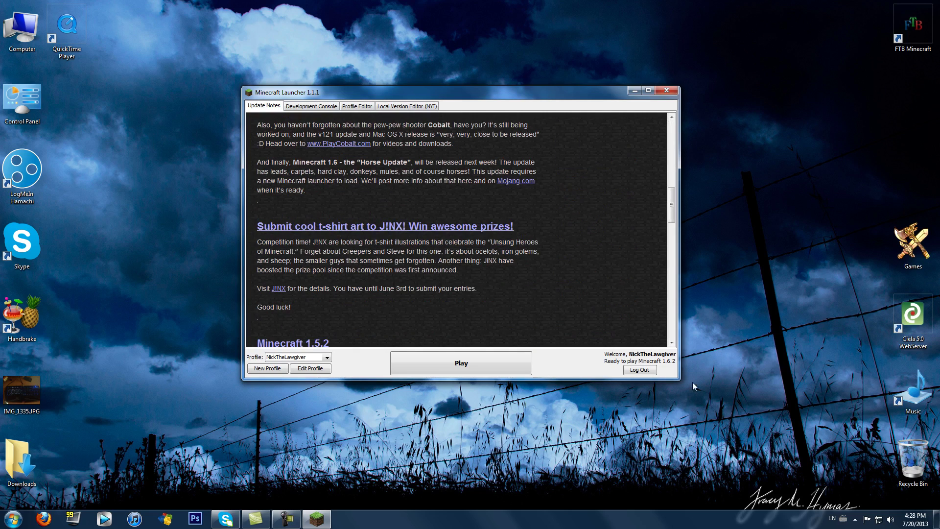
click(482, 360)
mouse_move(544, 90)
mouse_down()
mouse_move(536, 87)
mouse_move(543, 96)
mouse_up()
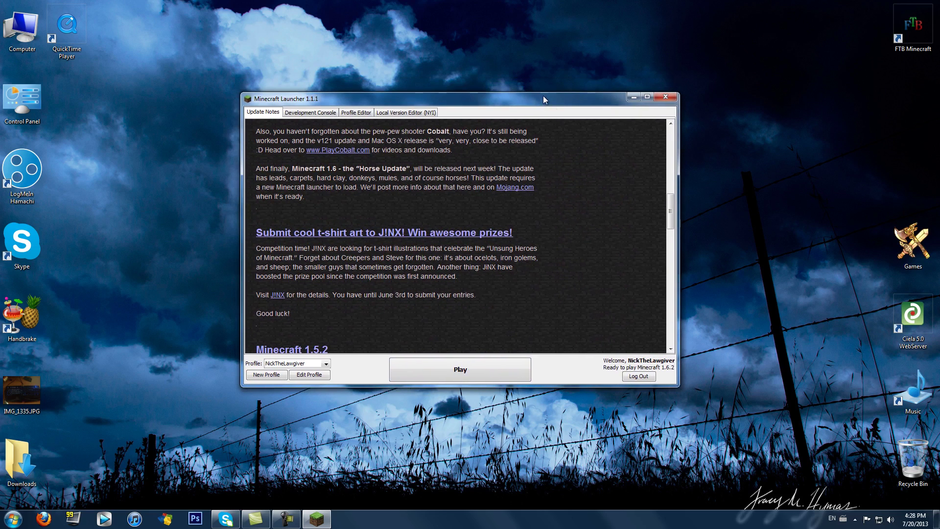
Inspect the list of existing profiles and the form for creating a new profile
click(321, 364)
click(321, 364)
click(276, 378)
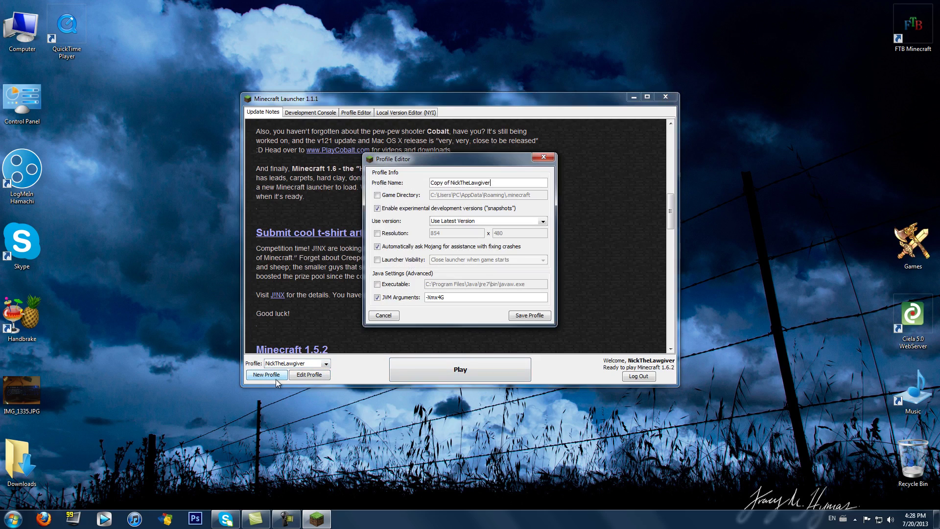
click(536, 319)
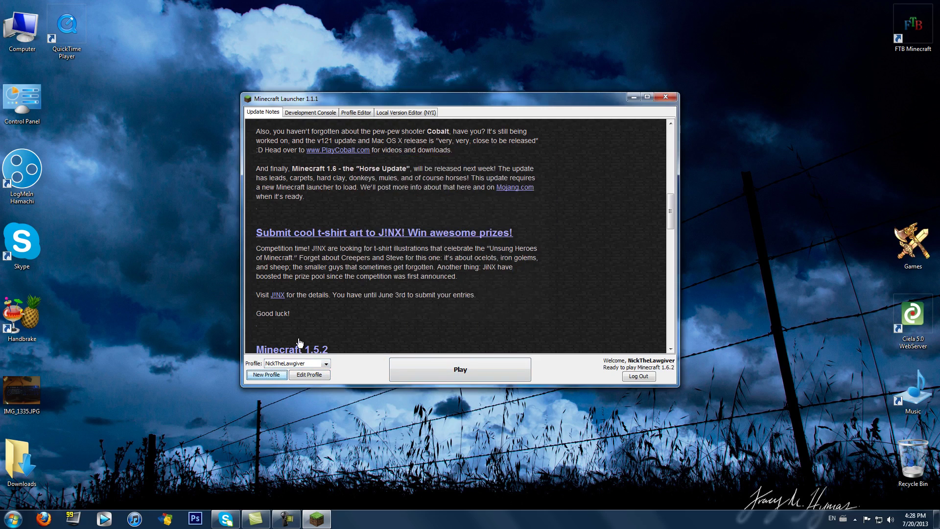
Open the current profile for editing, and switch its custom game directory option on and off again
click(326, 376)
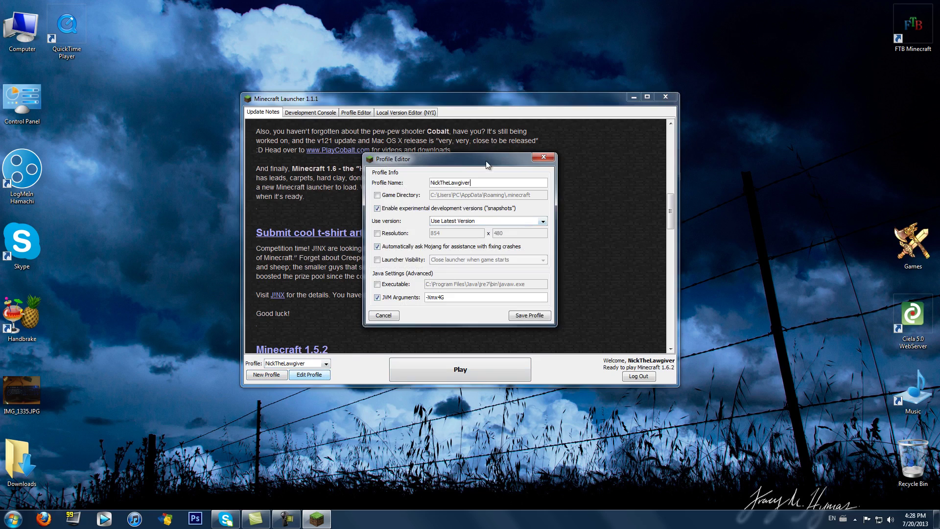
mouse_move(485, 161)
mouse_down()
mouse_move(515, 184)
mouse_move(525, 170)
mouse_move(492, 156)
mouse_up()
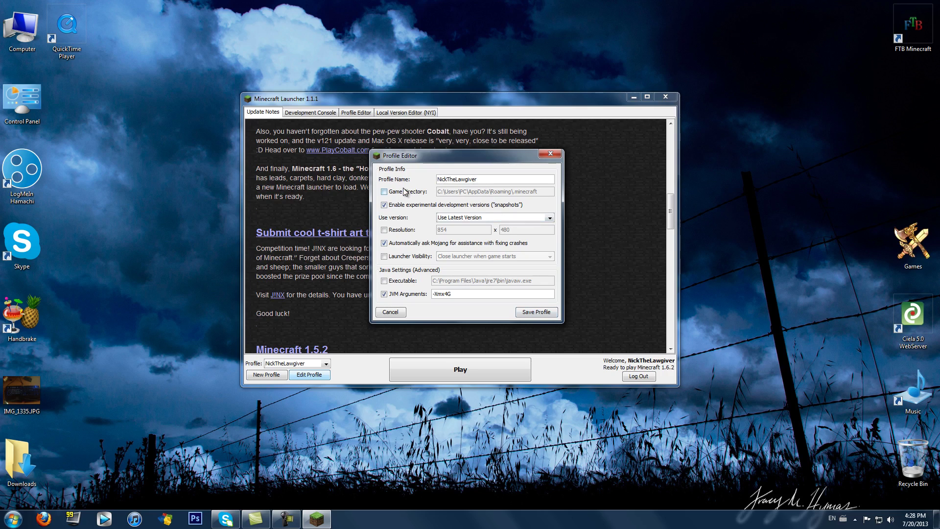
click(422, 194)
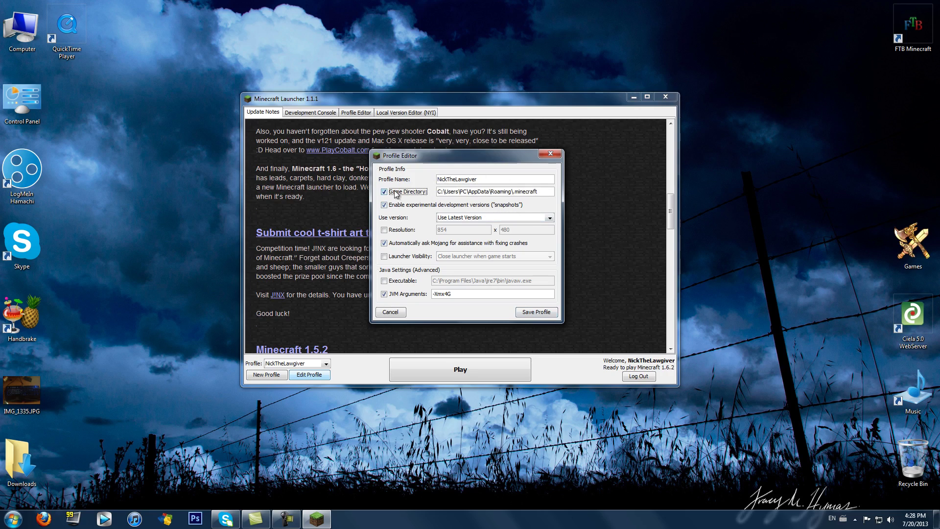
click(384, 191)
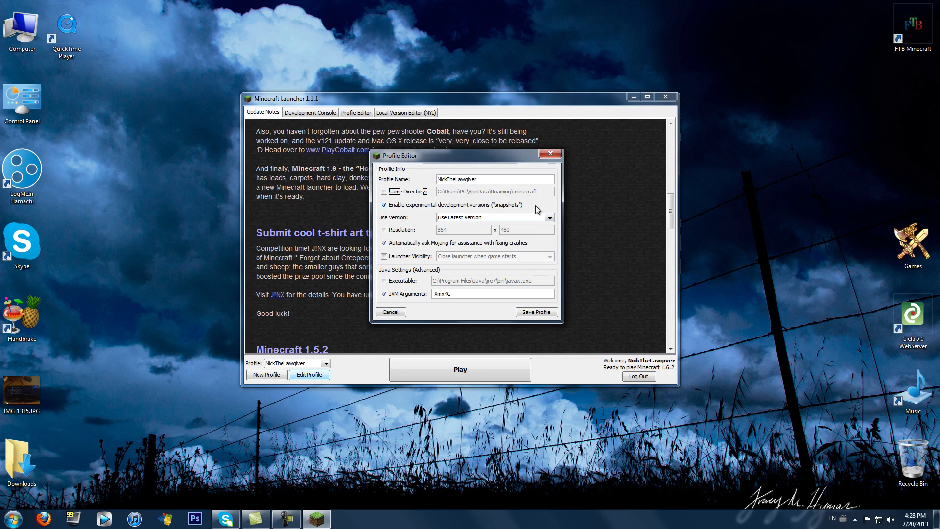
Compare the versions offered with and without snapshots, keep Use Latest Version, and leave experimental development versions disabled
click(509, 207)
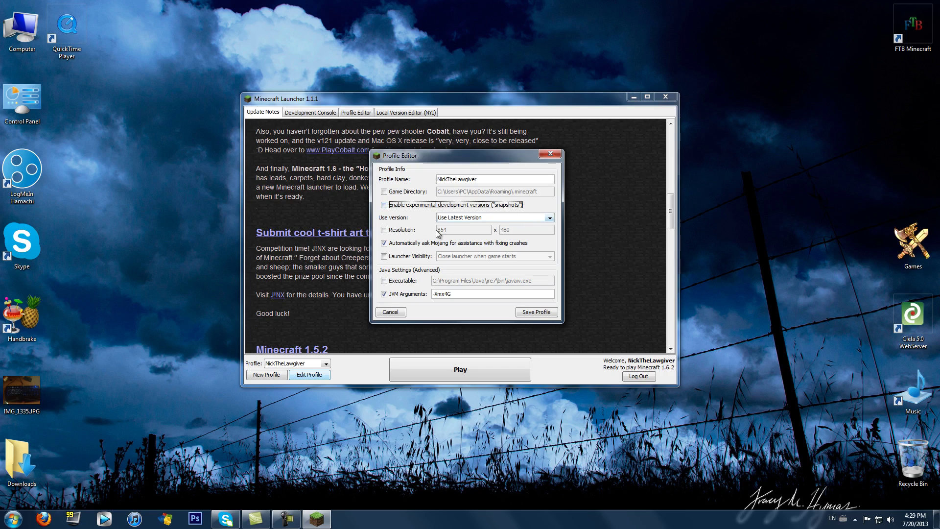
click(480, 218)
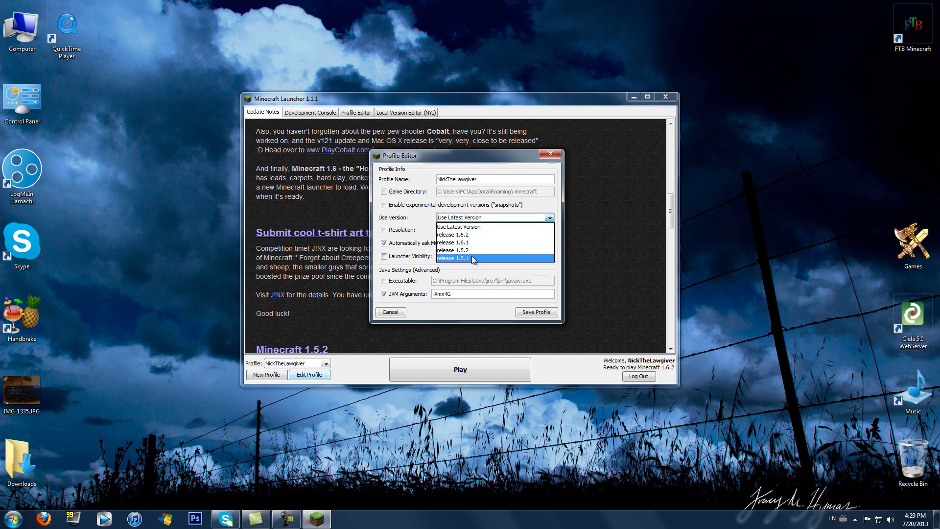
click(468, 227)
click(399, 207)
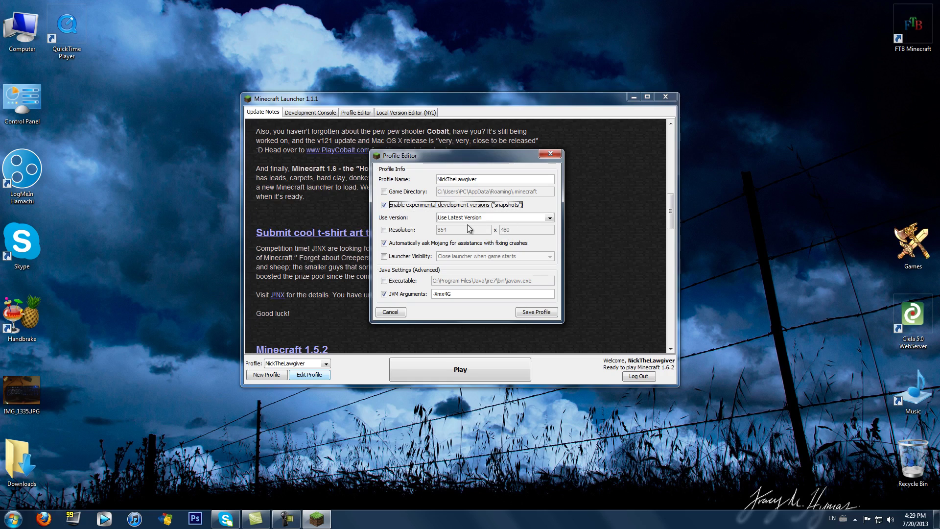
click(484, 218)
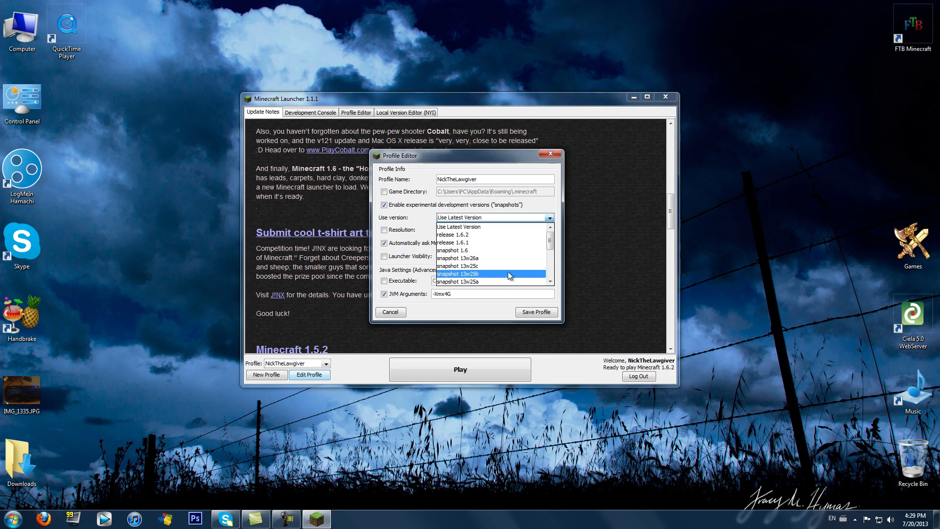
click(510, 229)
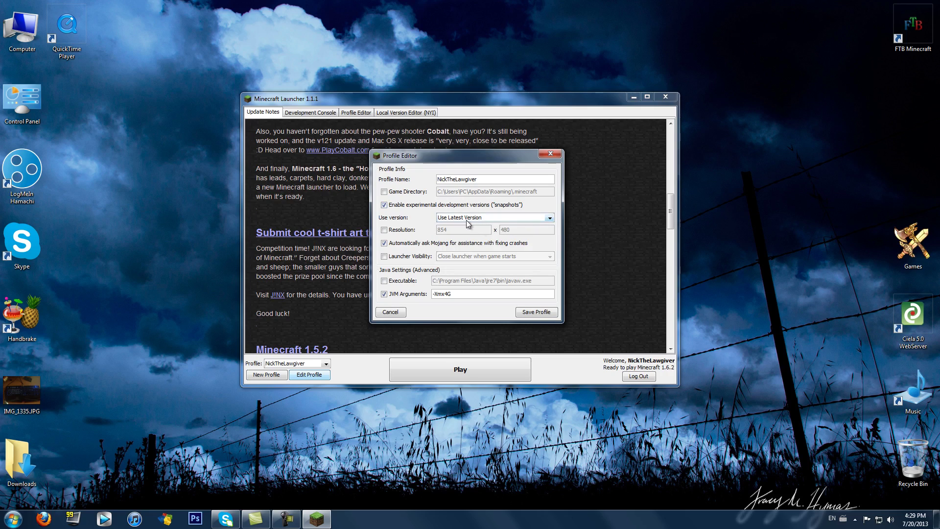
click(549, 205)
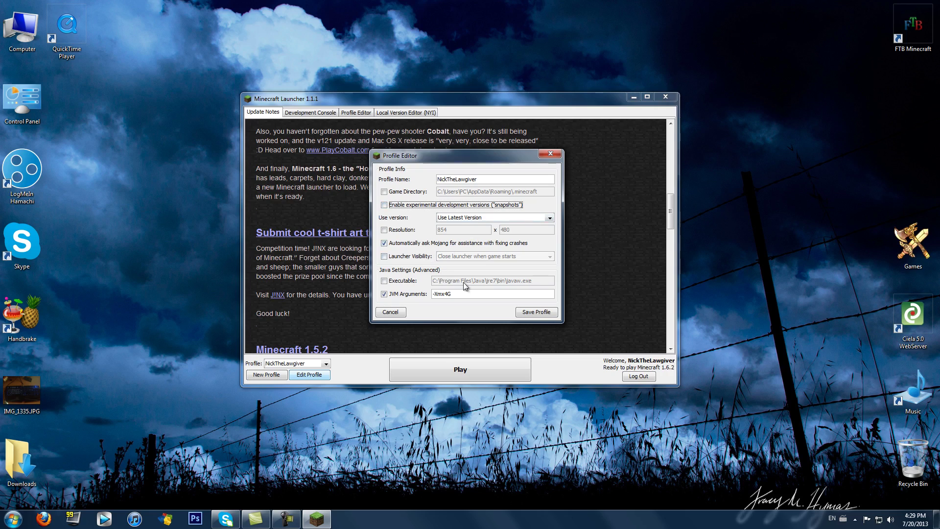
Try the Launcher Visibility setting with "Close launcher when game starts" and switch it off again
click(400, 256)
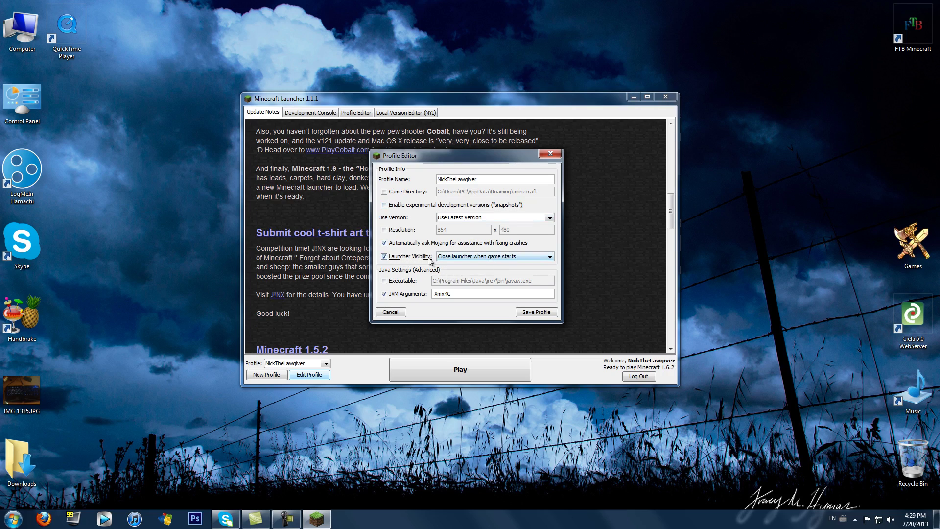
click(491, 257)
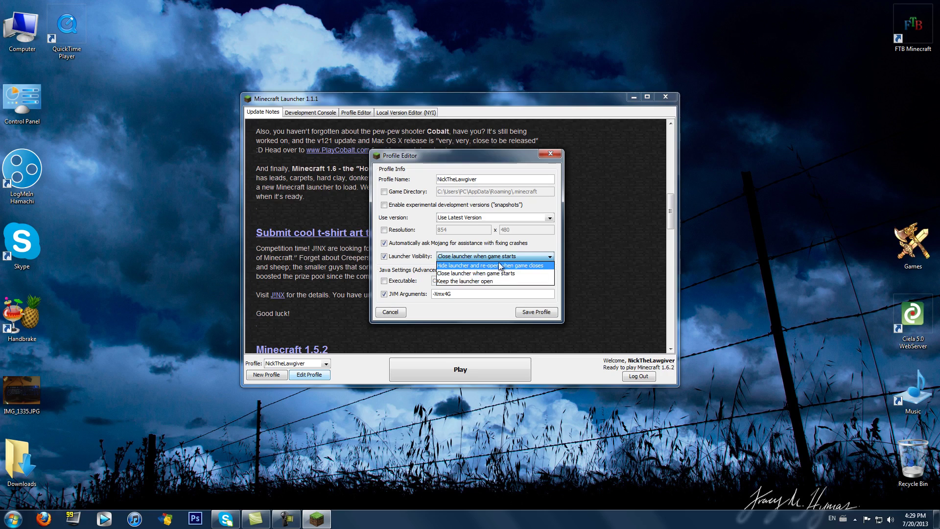
click(539, 275)
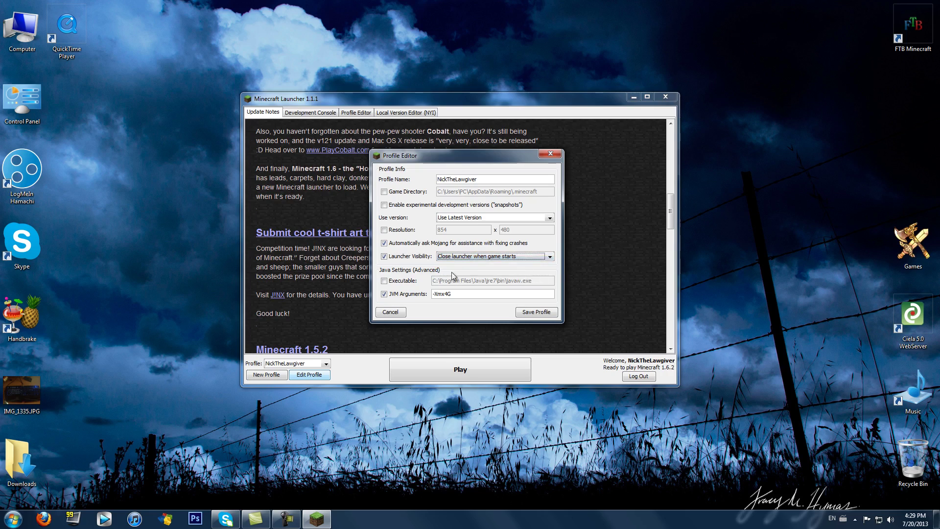
click(398, 256)
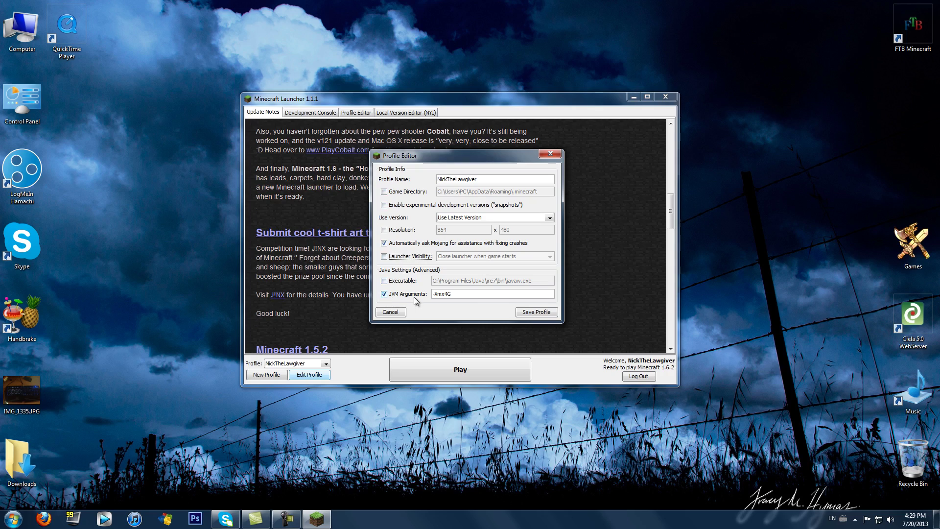
Set the profile's JVM arguments to -Xmx4G and save the profile
click(463, 295)
key(BackSpace)
text(3)
key(BackSpace)
text(4)
click(548, 313)
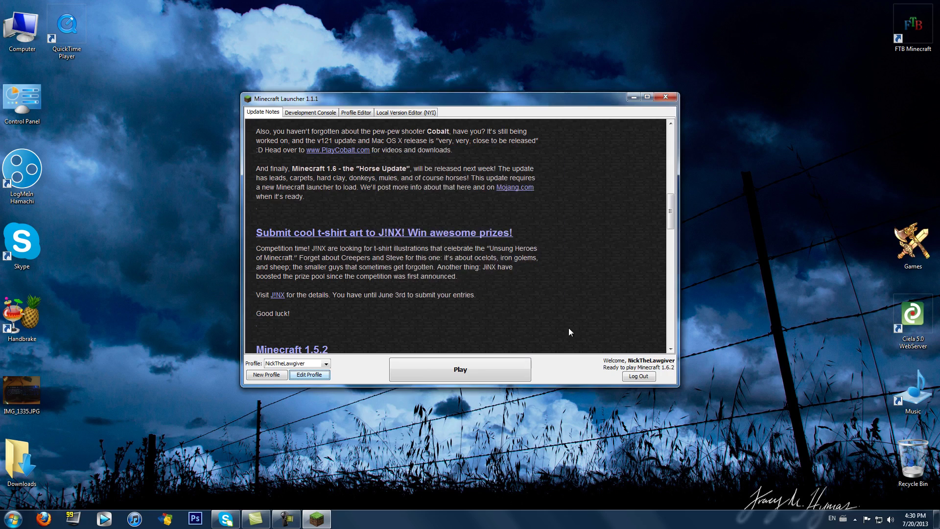
Dismiss a new profile form without saving and launch the game with the existing profile
click(274, 375)
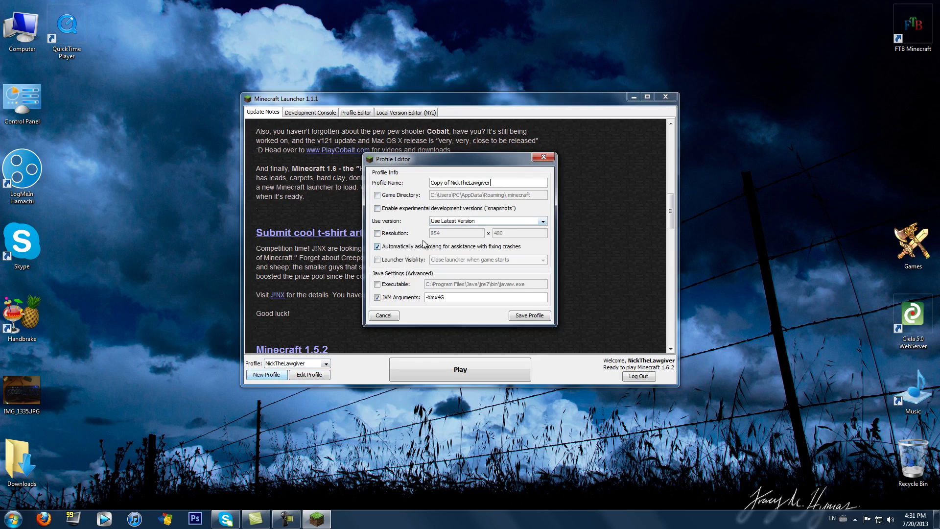
click(544, 157)
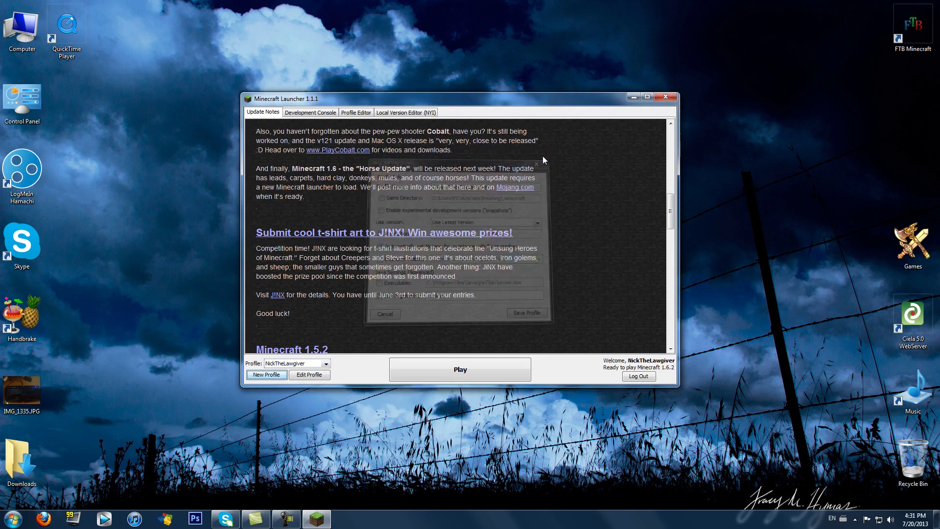
click(327, 363)
click(473, 372)
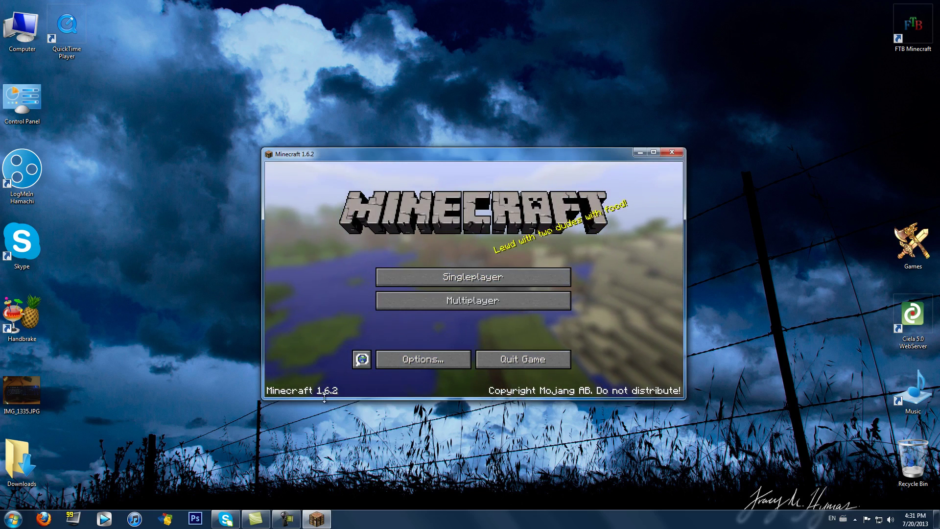
Load the first singleplayer world and show the debug screen
click(538, 272)
double_click(466, 225)
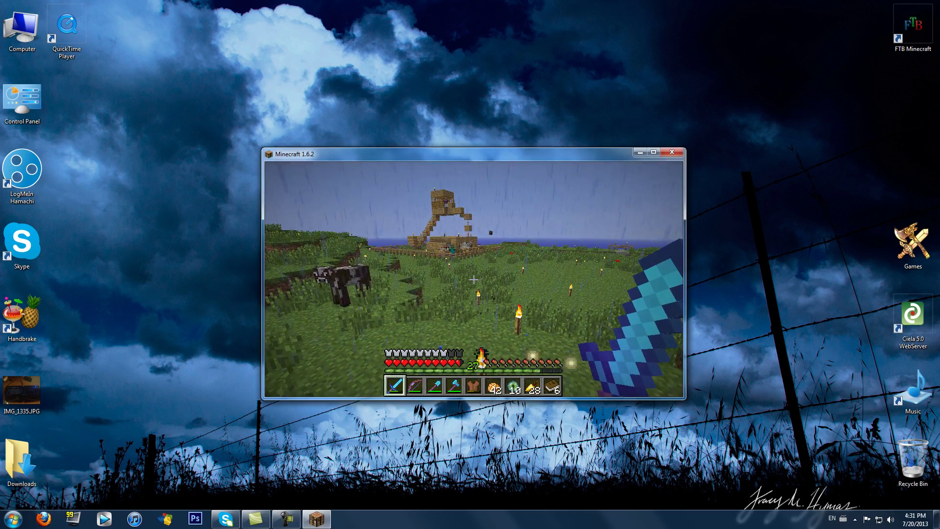
key(F3)
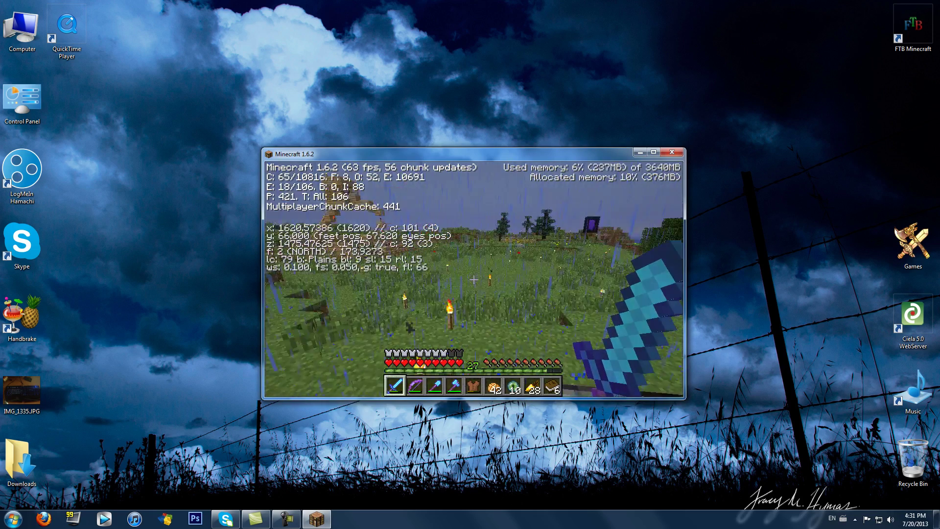
Walk around the world while examining the used and allocated memory on the debug screen
key(w)
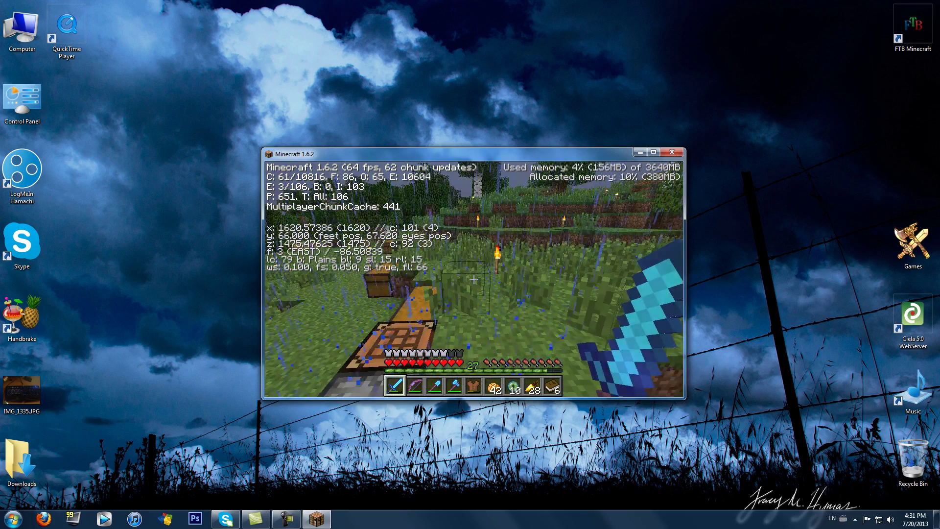
key(w)
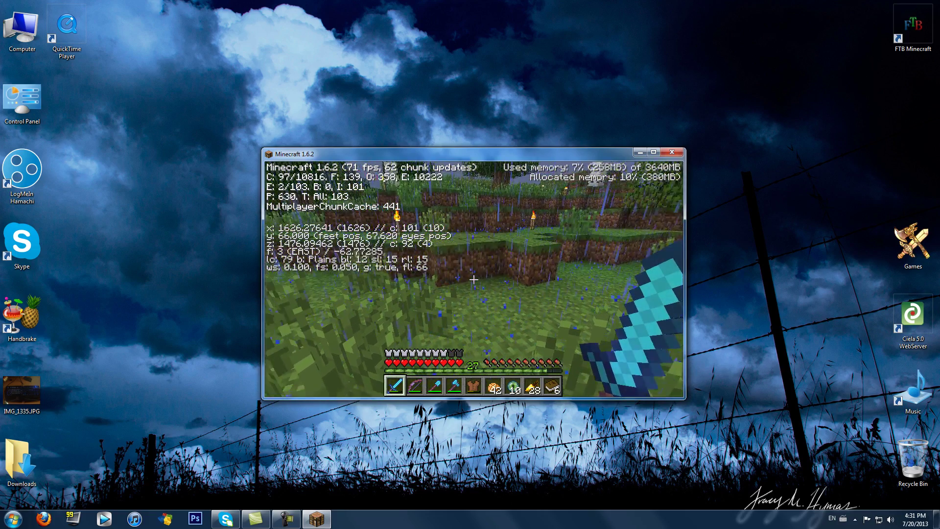
key(w)
key(space)
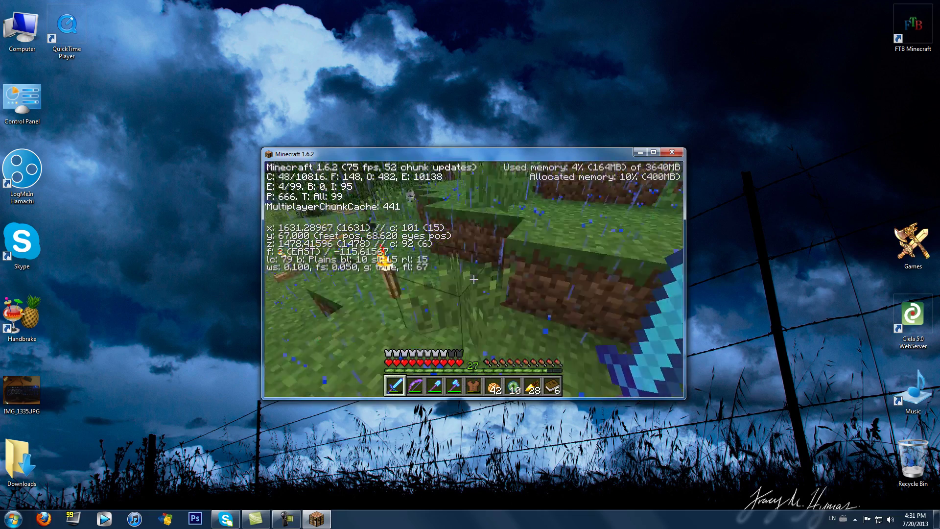
key(w)
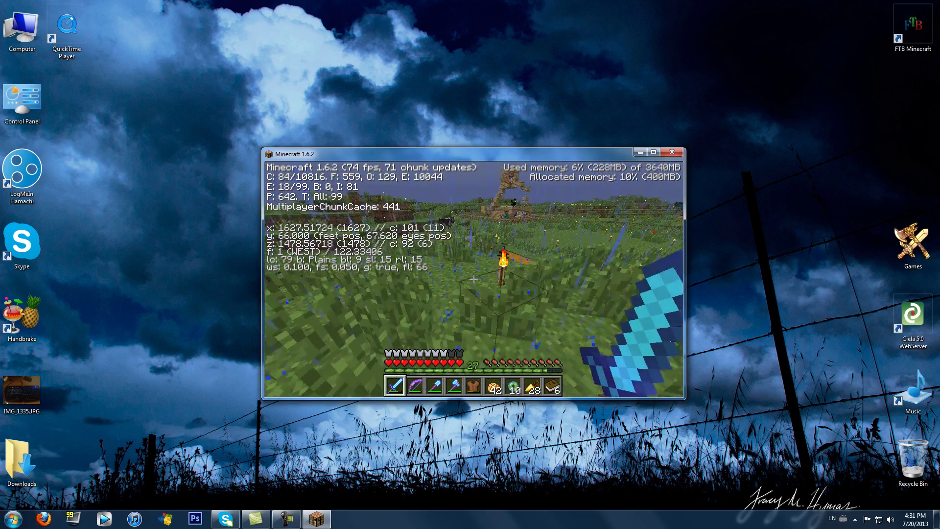
Walk across the grassy plain past the torches to the double chest sunk in the ground
key(w)
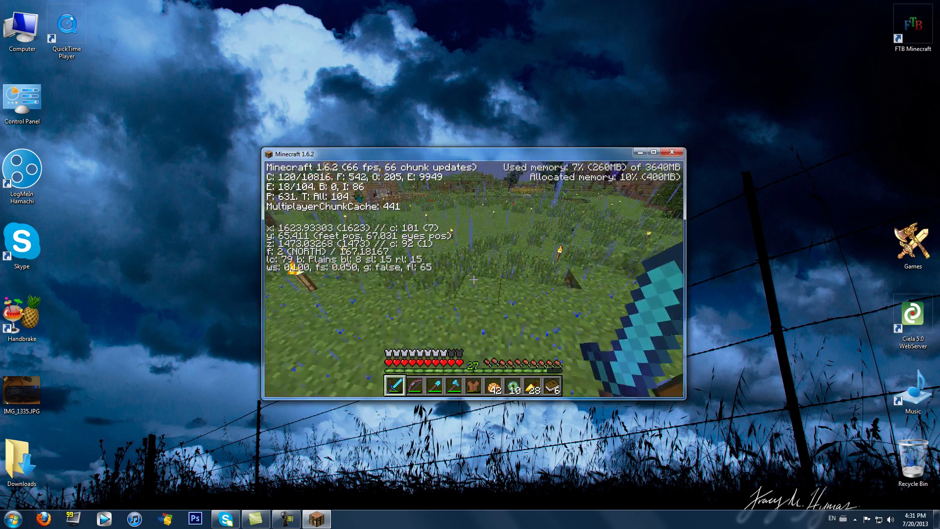
key(w)
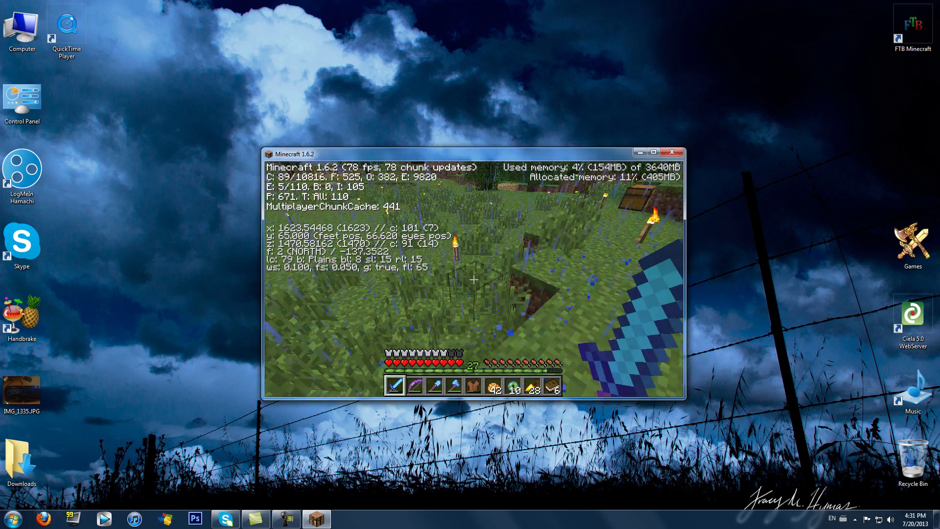
key(w)
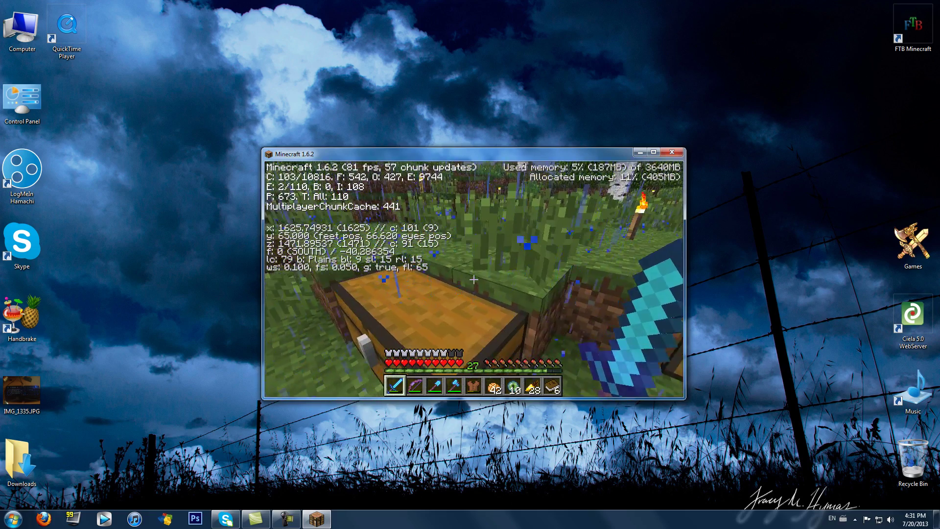
Eat one baked potato beside the chest, re-equip the diamond sword and move on across the plain
key(6)
right_click(473, 279)
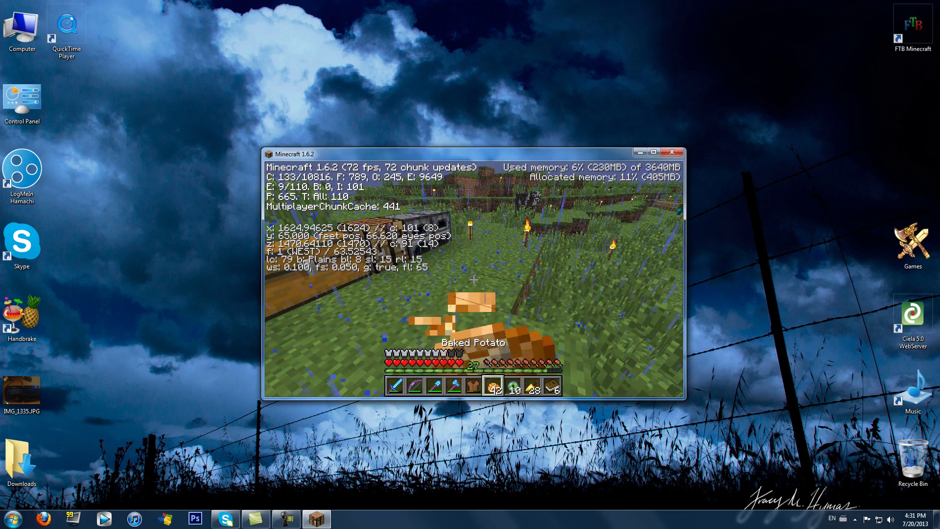
key(w)
key(1)
key(space)
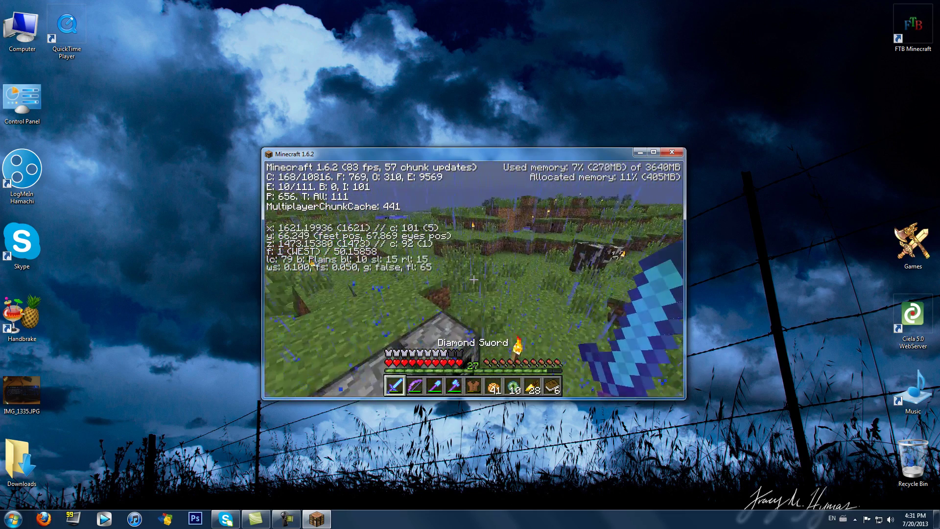
Hide the debug screen and exit the game completely, saving the world first
key(F3)
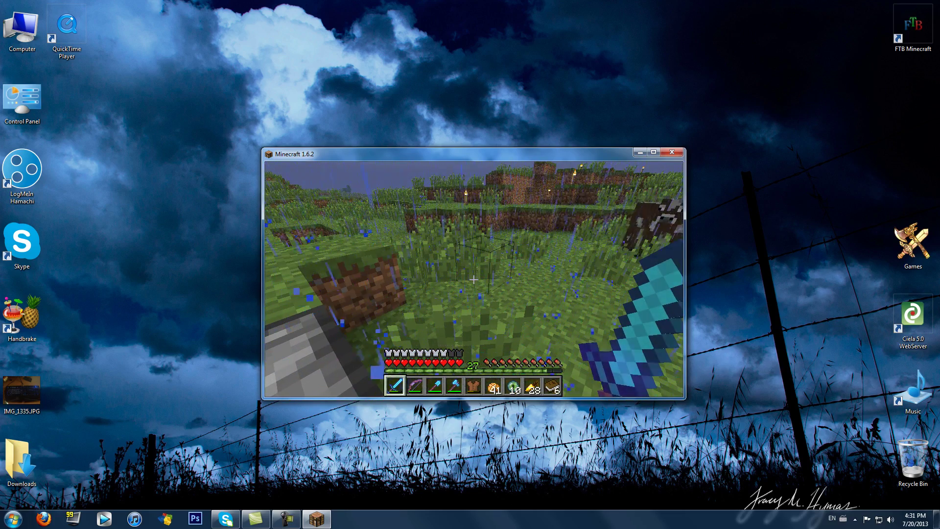
key(Escape)
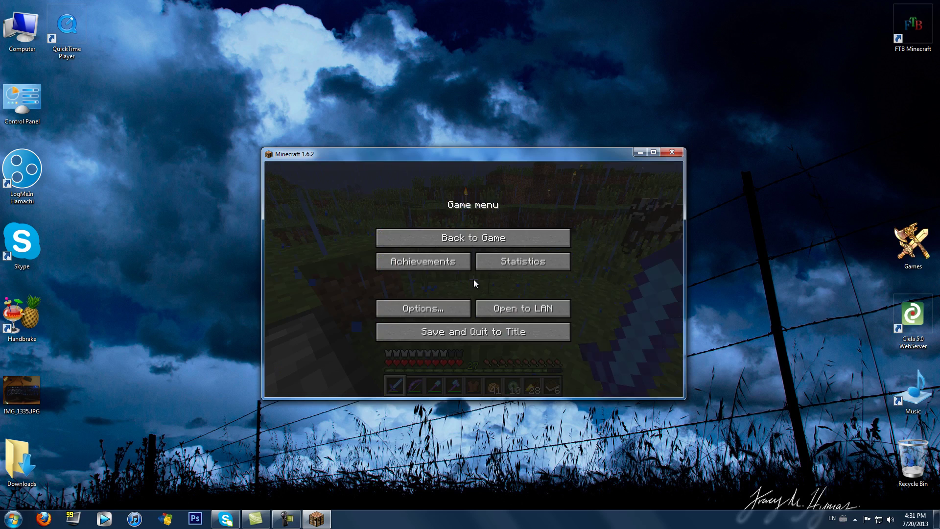
click(517, 337)
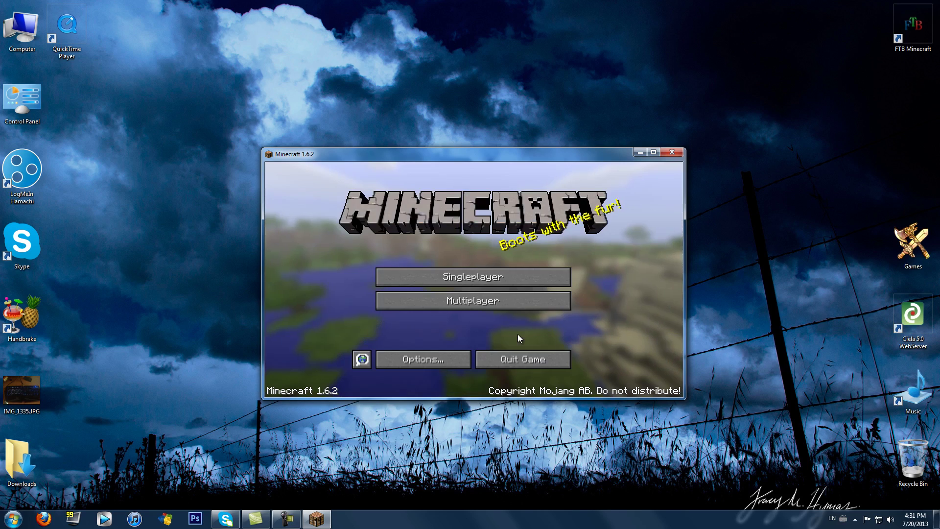
click(533, 367)
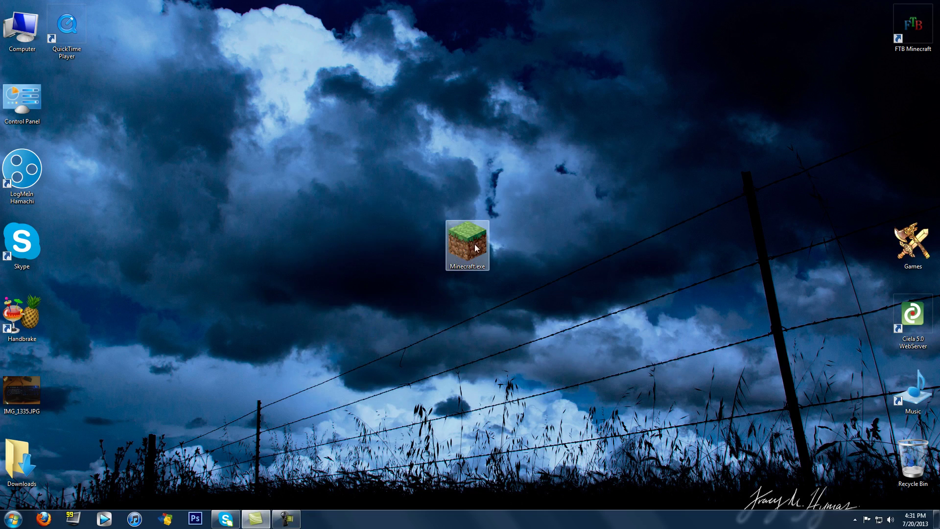
drag(368, 324, 269, 329)
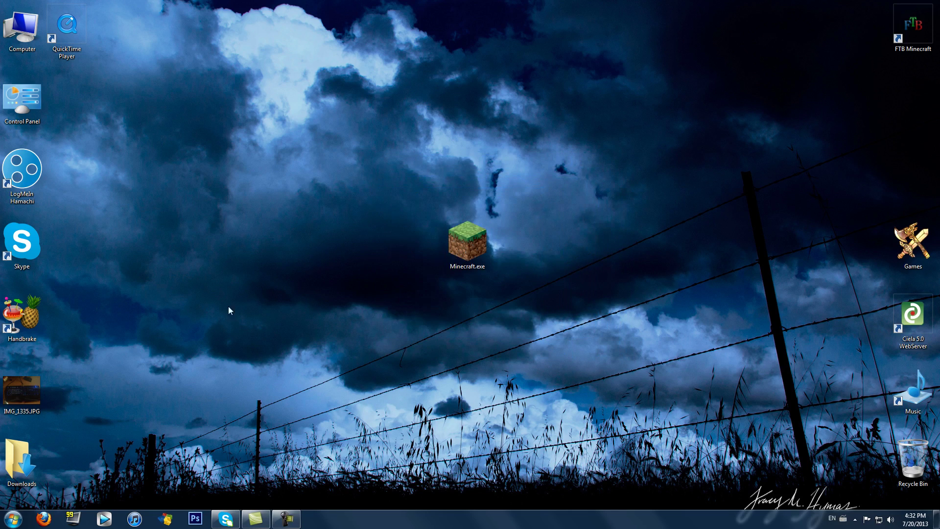